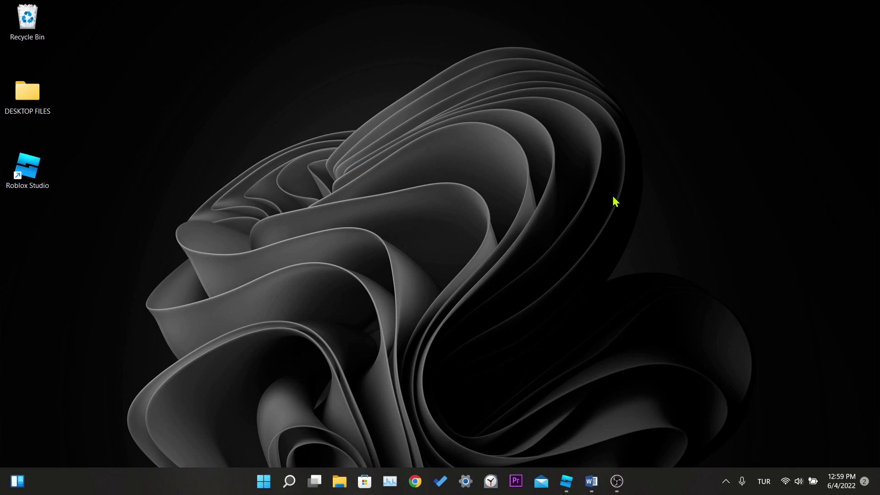
Bring Roblox Studio forward and open the Rendering section of Studio Settings.
left_click(566, 481)
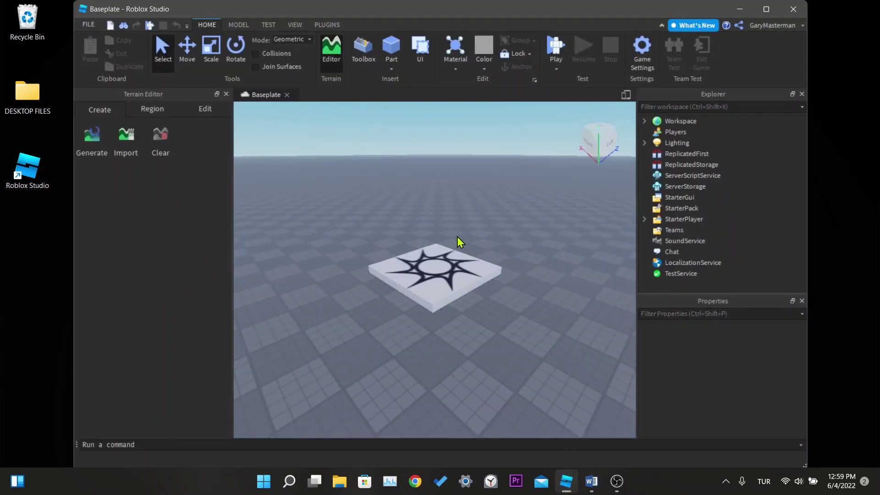
left_click(89, 25)
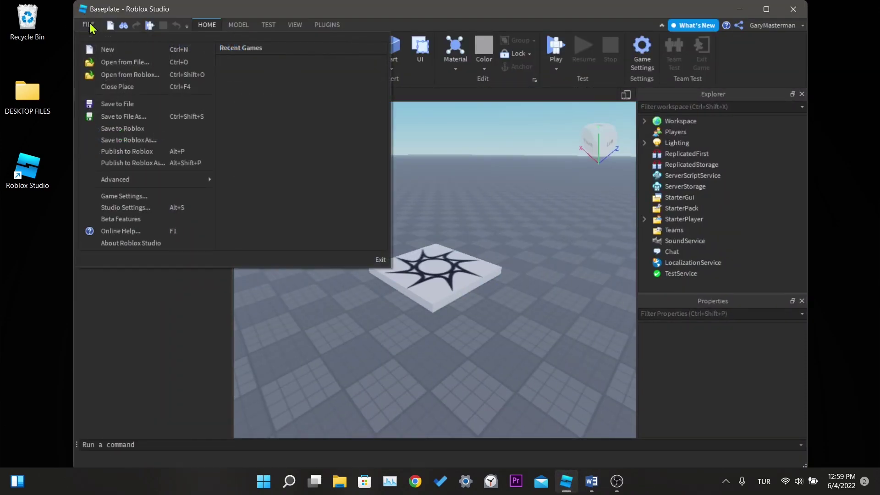
left_click(124, 208)
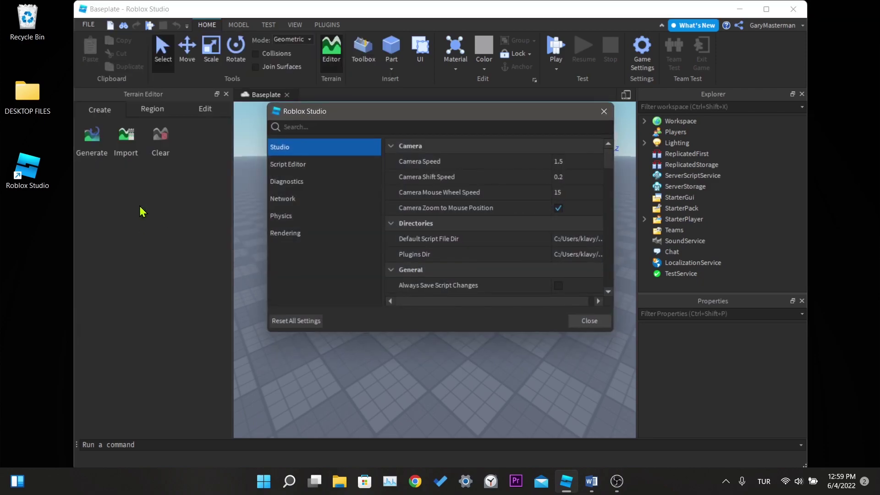
left_click(296, 235)
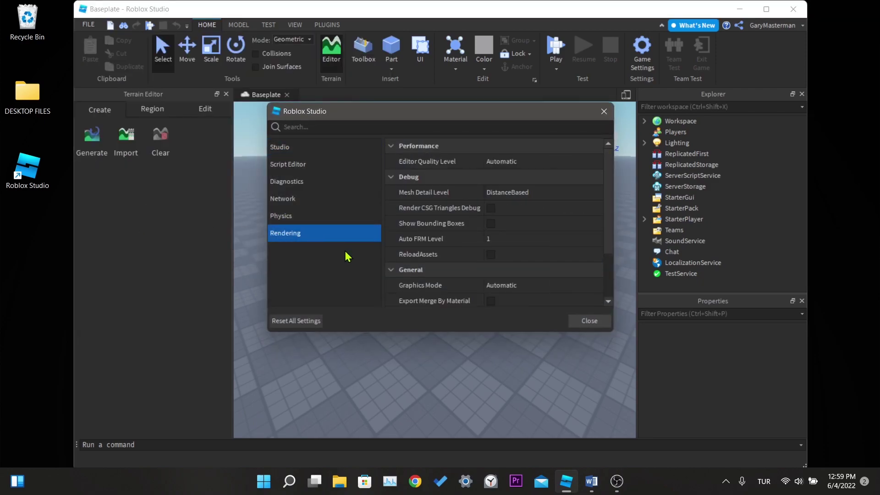
scroll(525, 268, "down", 3)
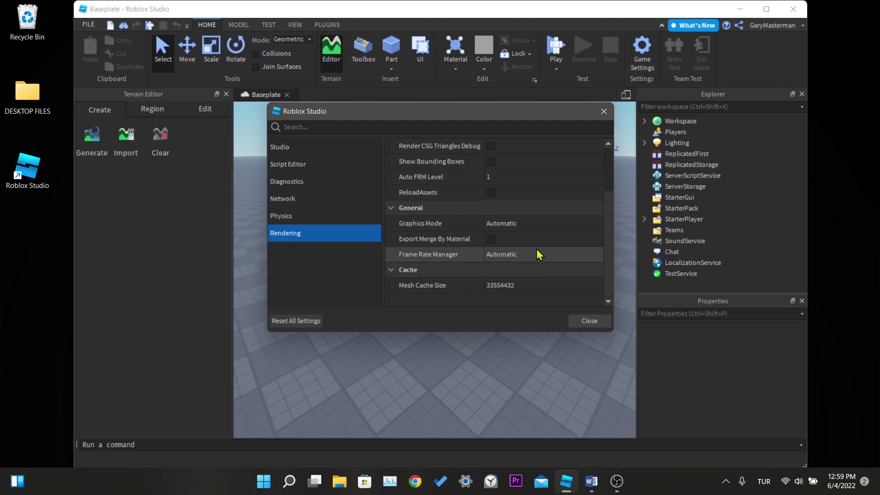
Try several Graphics Mode options, settle on Direct3D11, and close Settings to apply it.
left_click(524, 225)
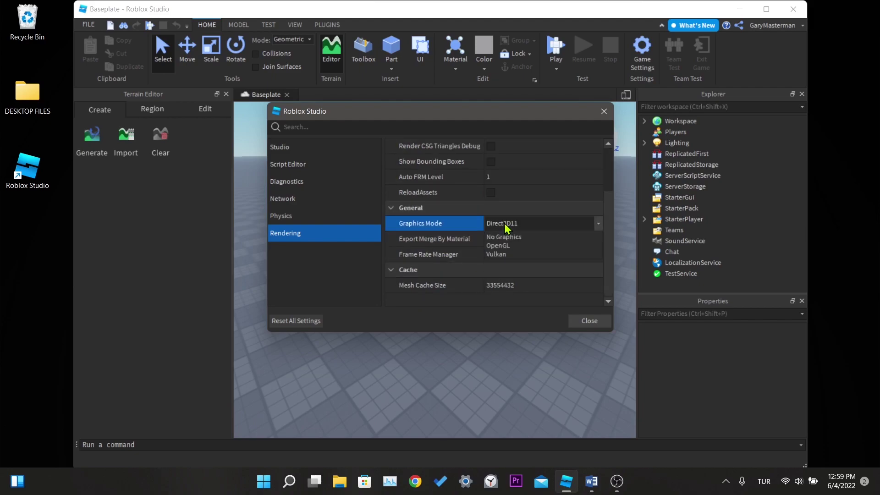
left_click(505, 227)
left_click(500, 226)
left_click(501, 252)
left_click(501, 225)
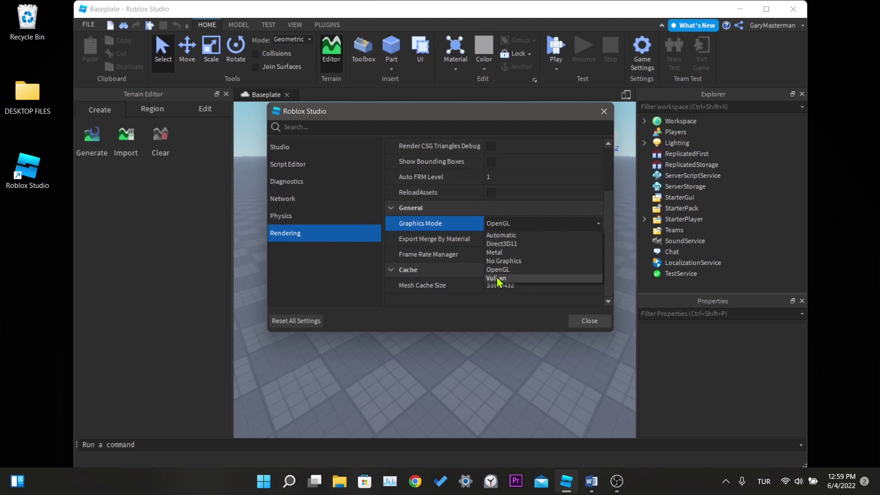
left_click(501, 278)
left_click(502, 228)
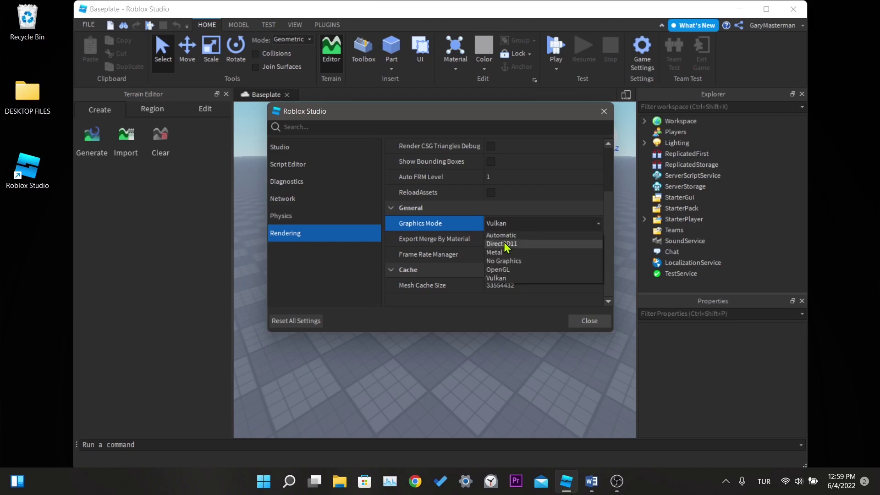
left_click(502, 243)
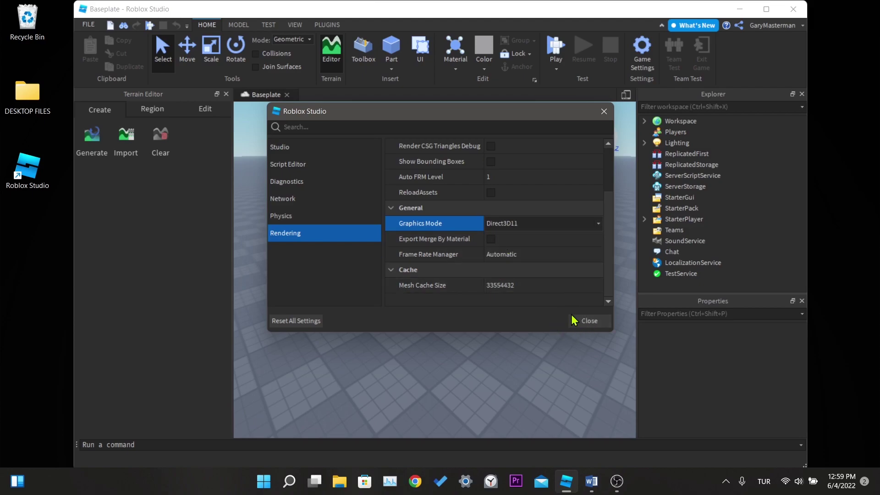
left_click(607, 321)
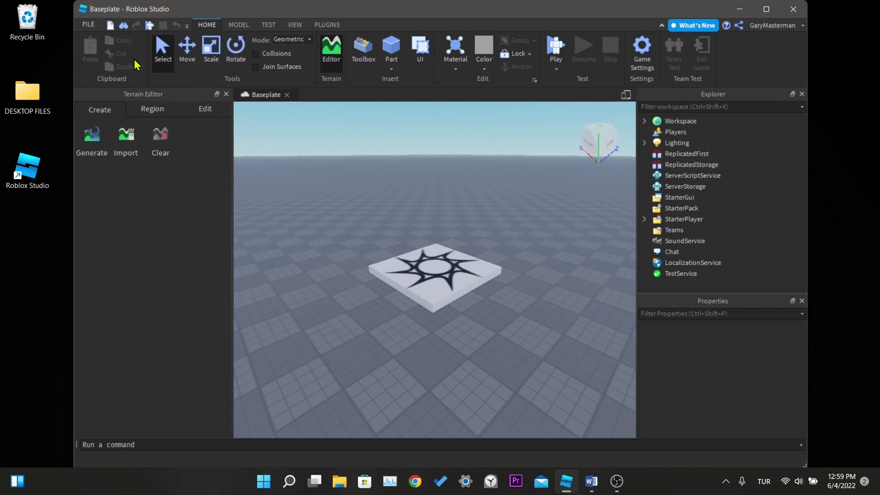
Reopen Studio Settings and switch Graphics Mode to OpenGL.
left_click(87, 26)
left_click(115, 207)
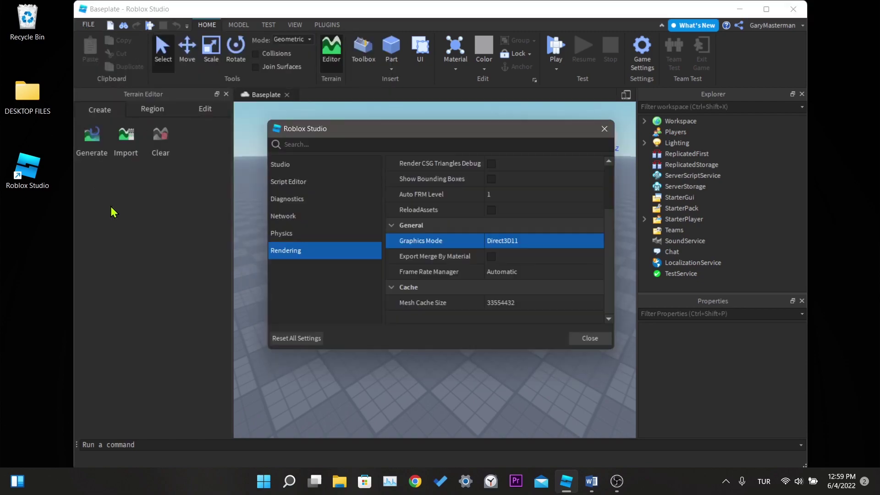
left_click(504, 242)
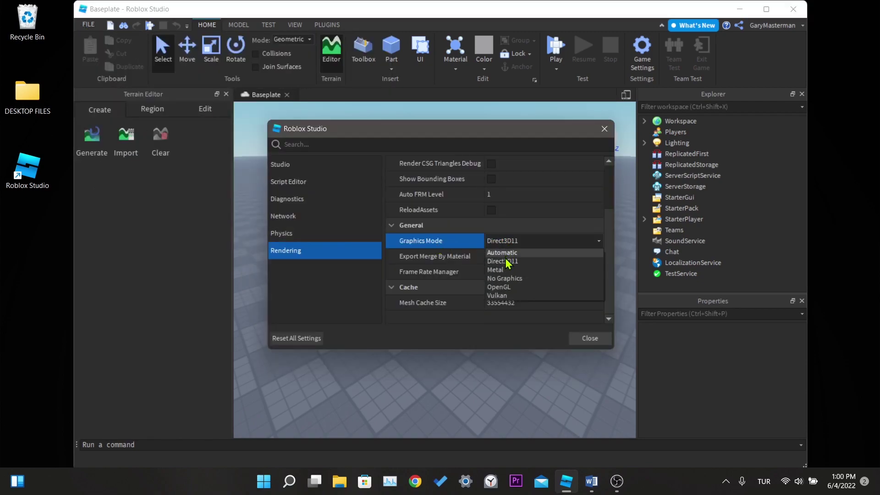
left_click(505, 288)
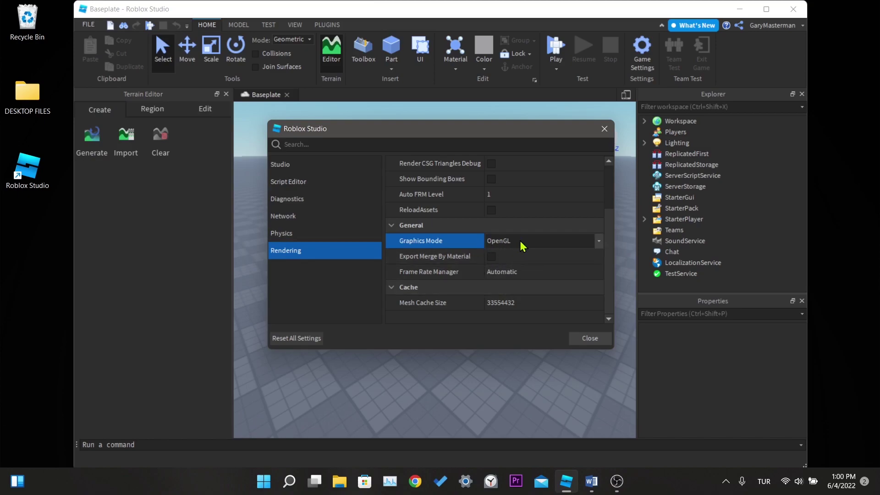
Close Settings, then open Manage Plugins from the Plugins tab.
left_click(587, 339)
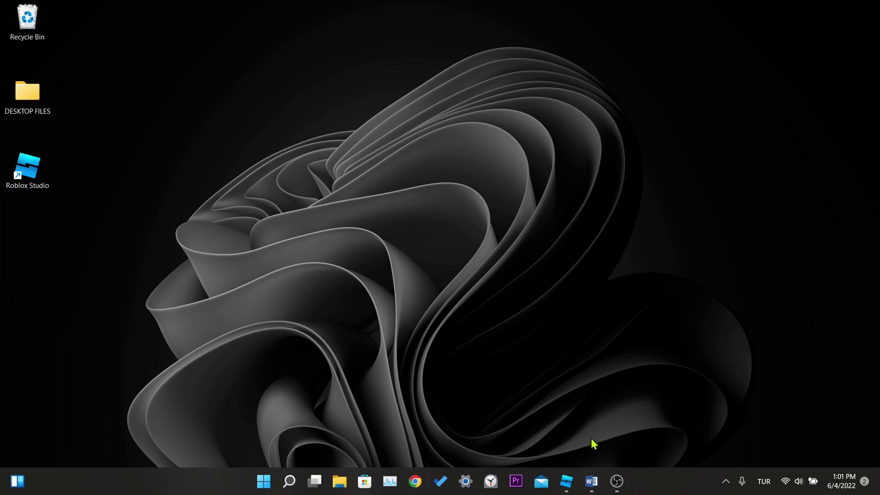
left_click(566, 481)
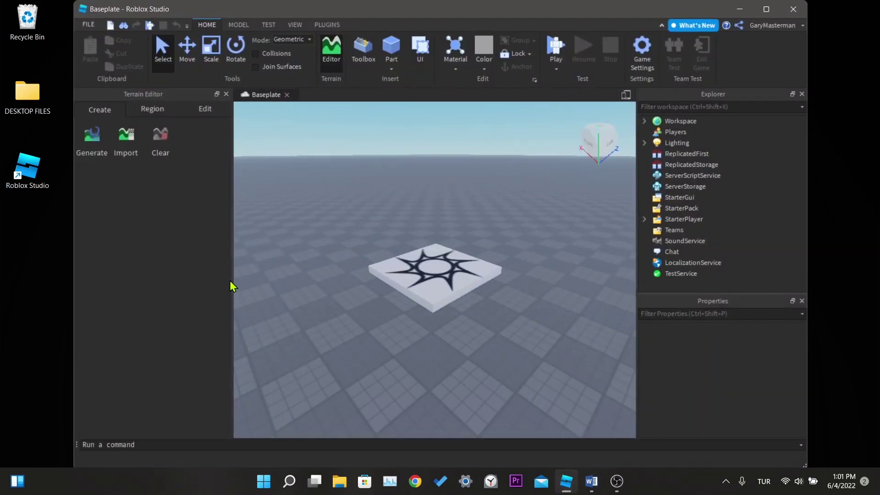
left_click(328, 25)
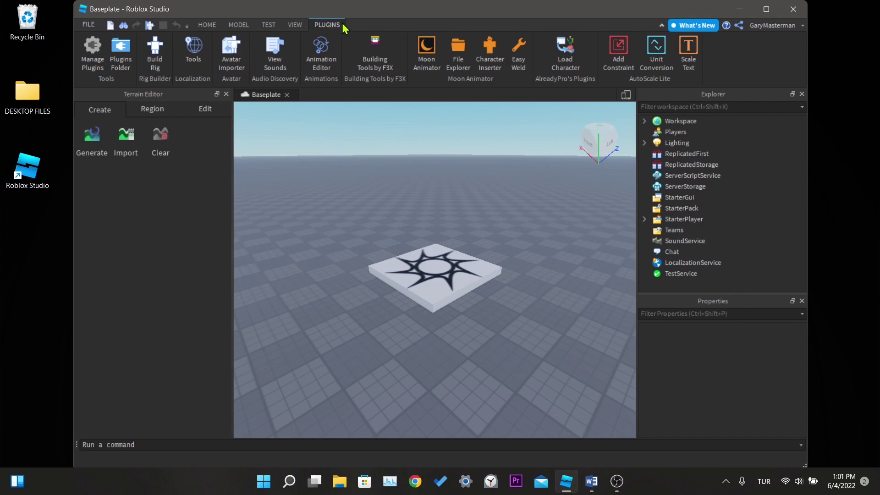
left_click(92, 64)
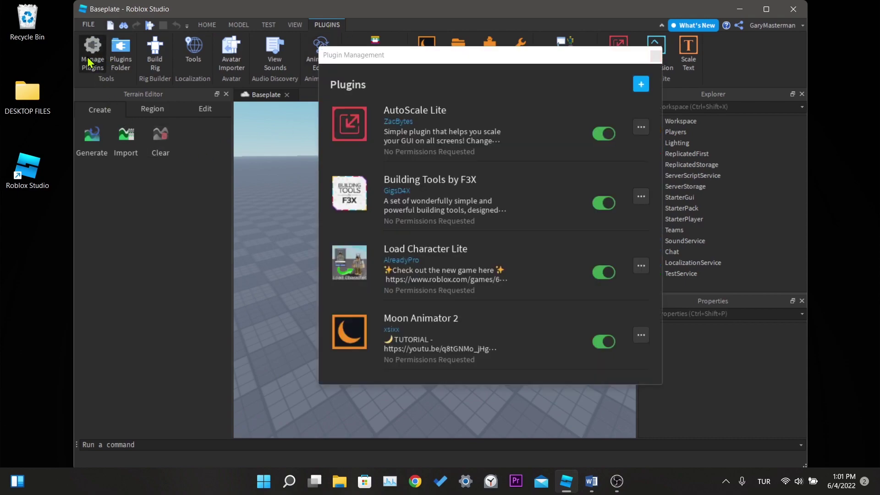
Disable AutoScale Lite, Building Tools by F3X, Load Character Lite and Moon Animator 2, then close the list.
left_click(603, 133)
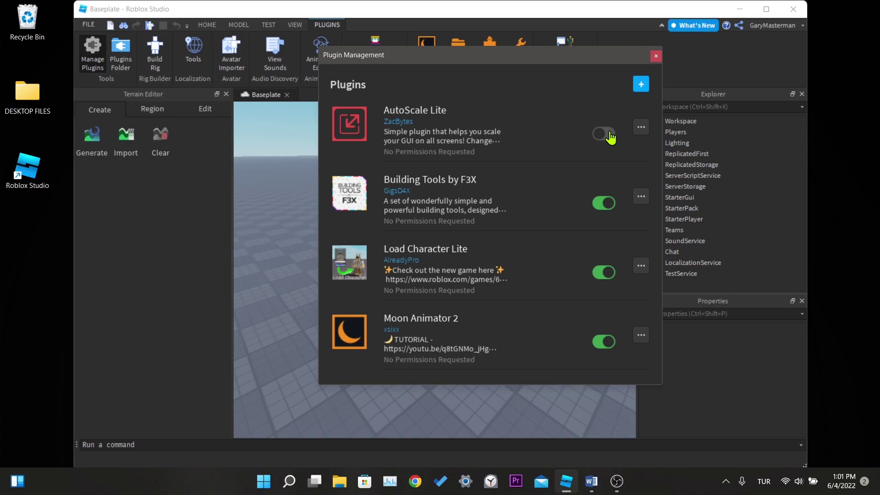
left_click(604, 204)
left_click(604, 272)
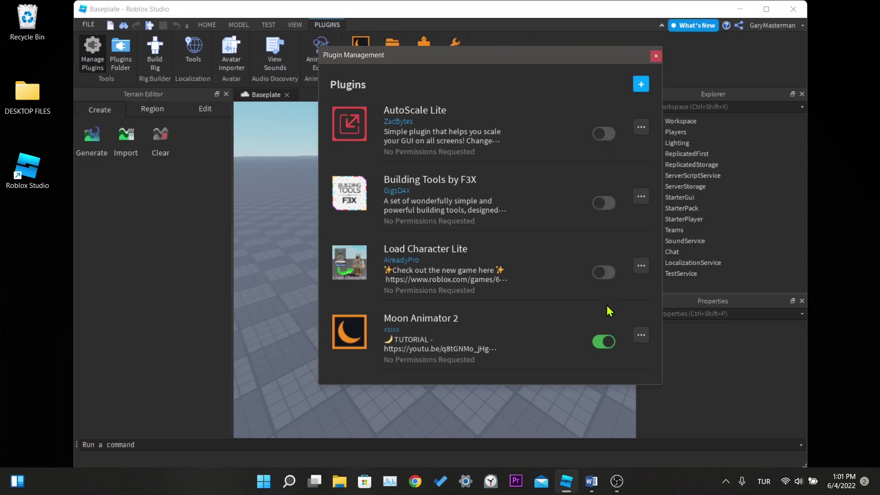
left_click(603, 341)
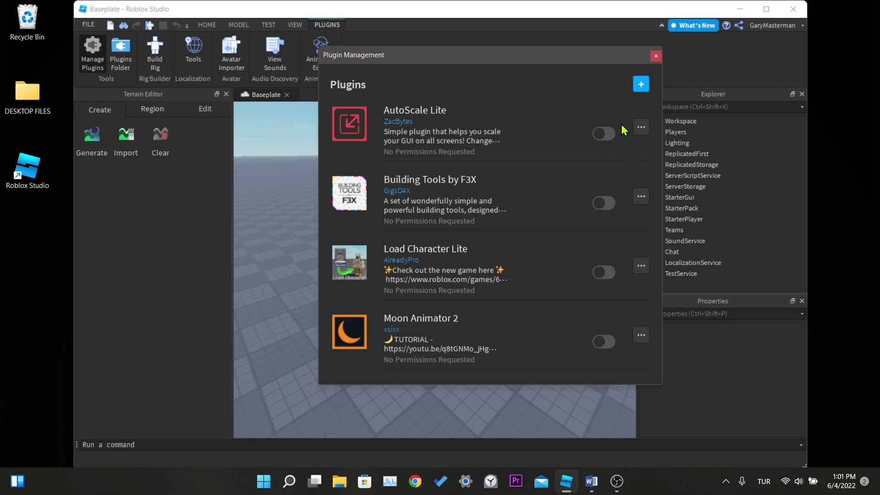
left_click(655, 56)
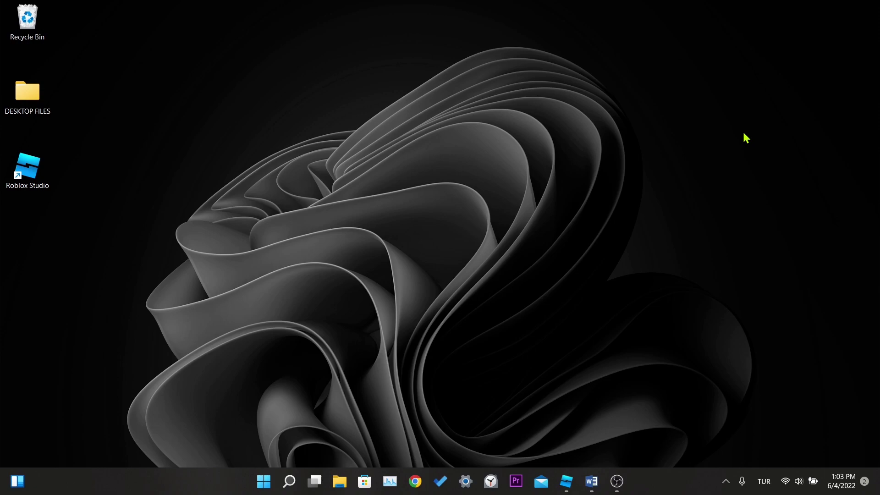
Reopen Studio Settings from the File menu, then close it to return to the Untitled Game baseplate.
left_click(567, 488)
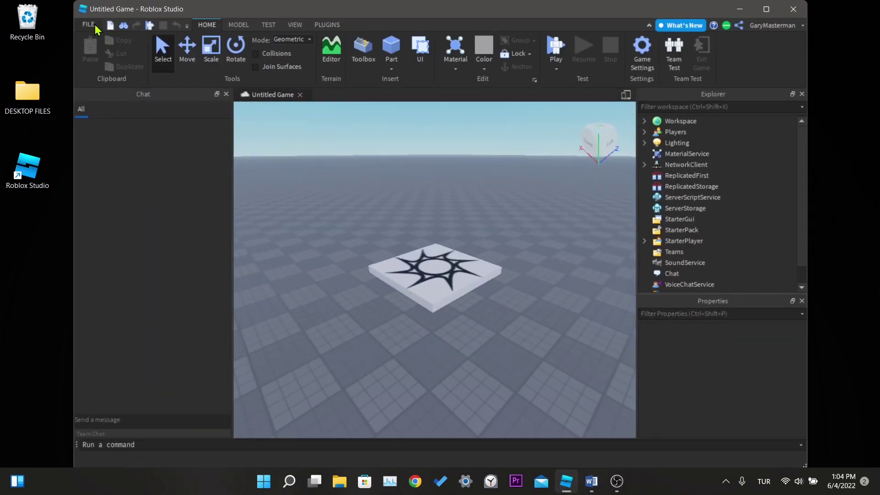
left_click(94, 26)
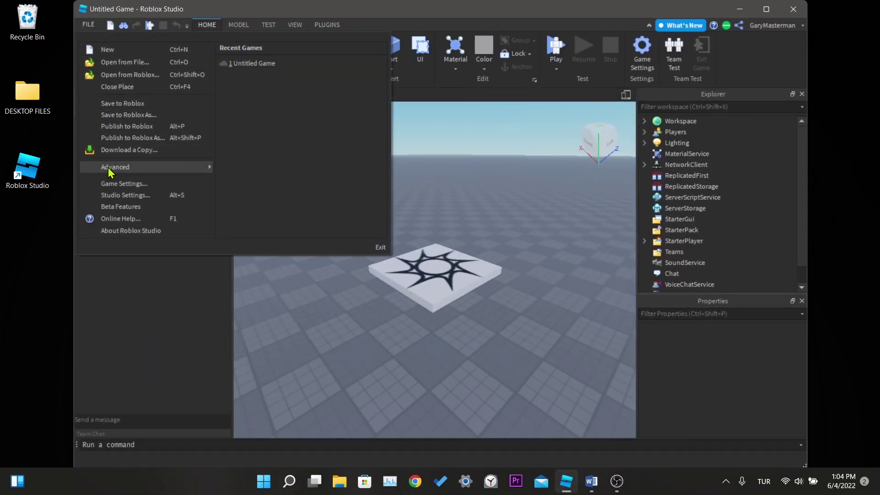
left_click(117, 196)
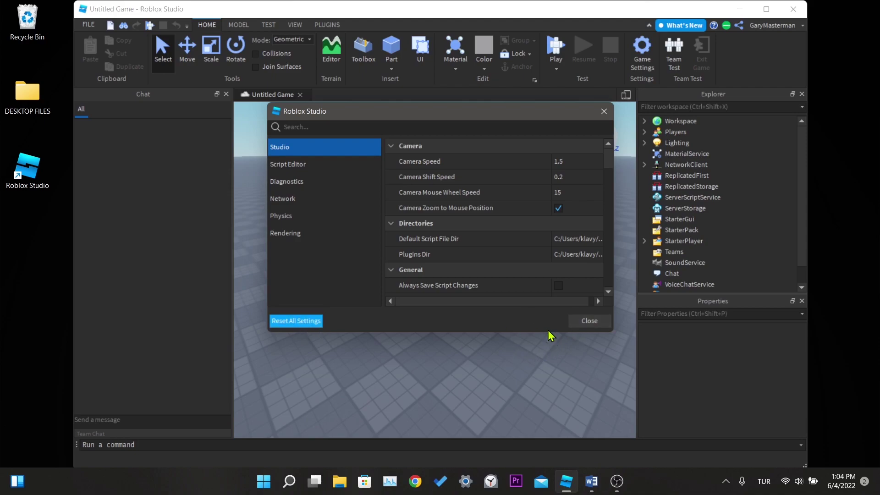
left_click(587, 321)
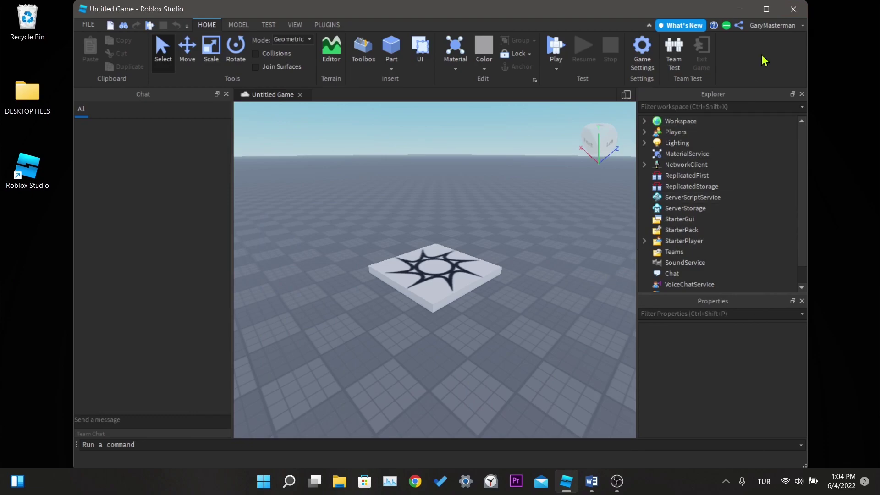
Close Roblox Studio and open Control Panel's Uninstall a program list via a 'control' search.
left_click(795, 9)
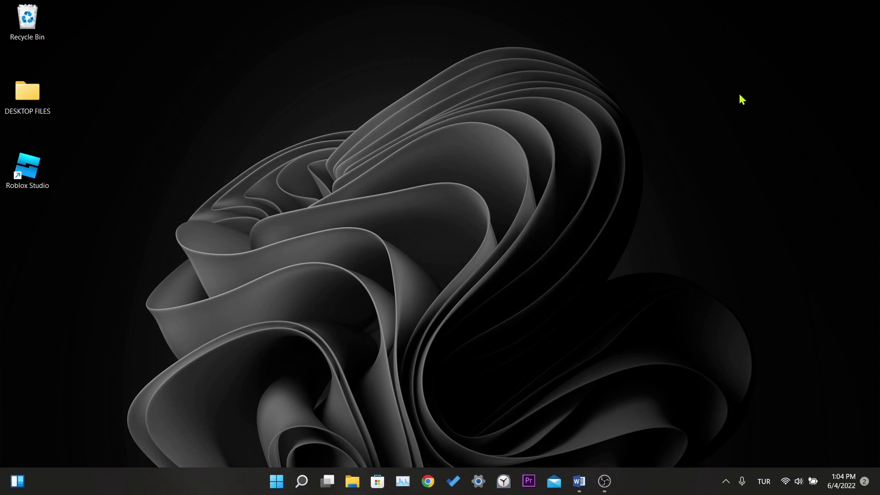
left_click(302, 481)
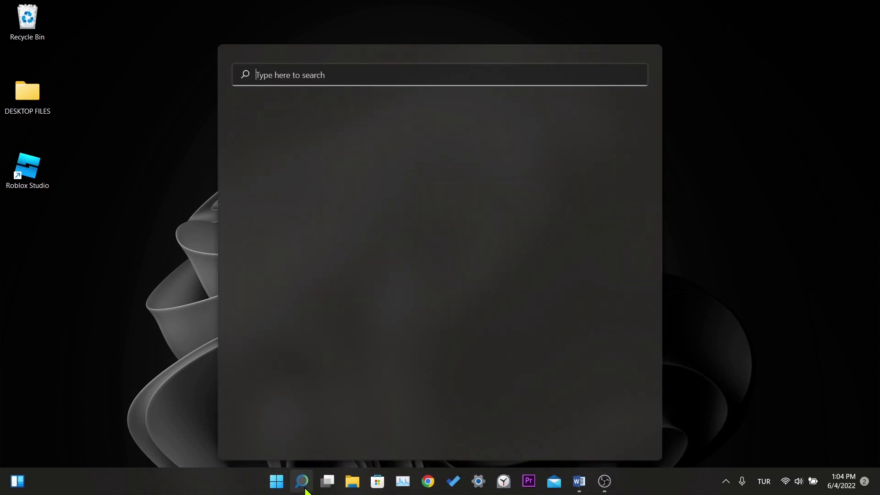
type("con")
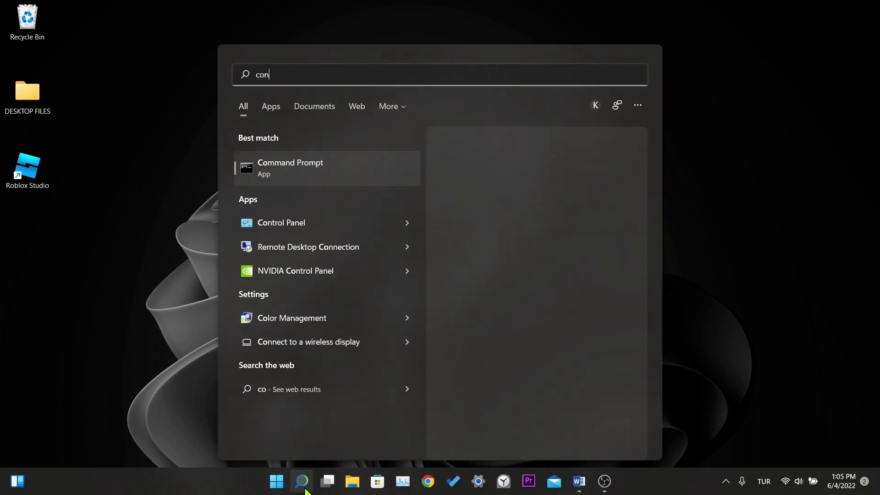
type("trol Panel")
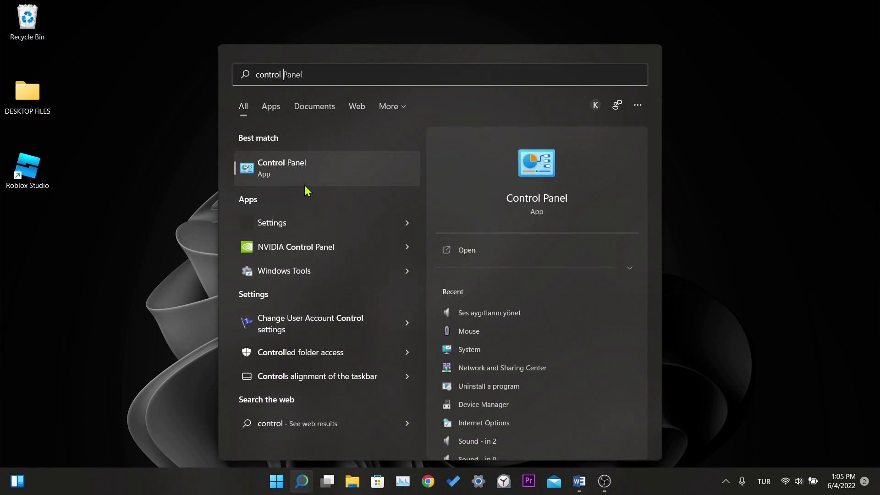
left_click(311, 165)
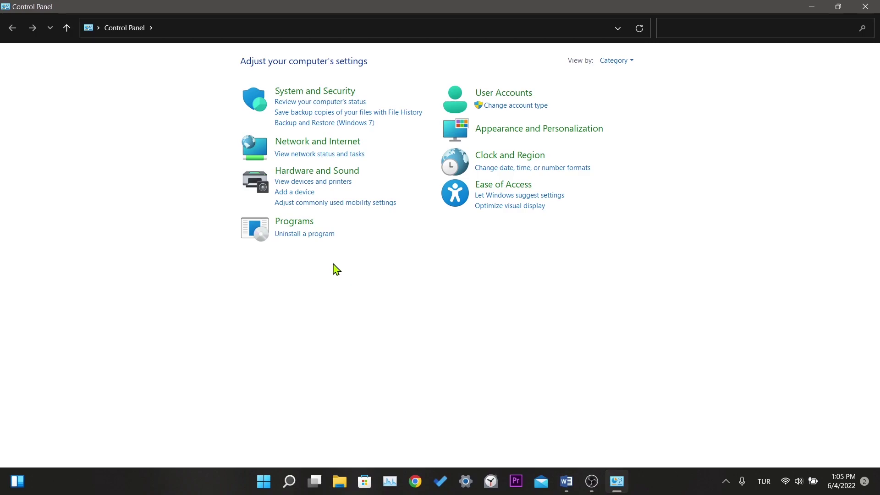
left_click(290, 235)
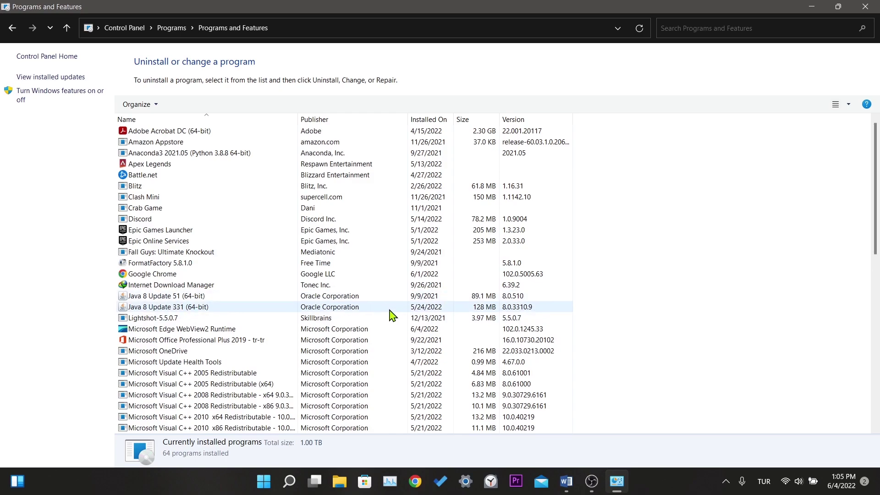
Uninstall the Roblox Studio entry, confirm with OK, and close the programs window.
scroll(392, 314, "down", 2)
scroll(393, 317, "down", 7)
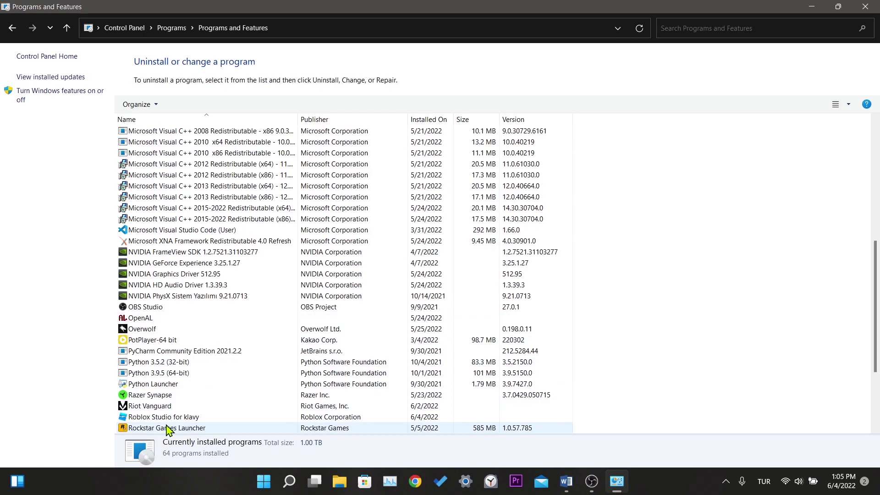
left_click(176, 418)
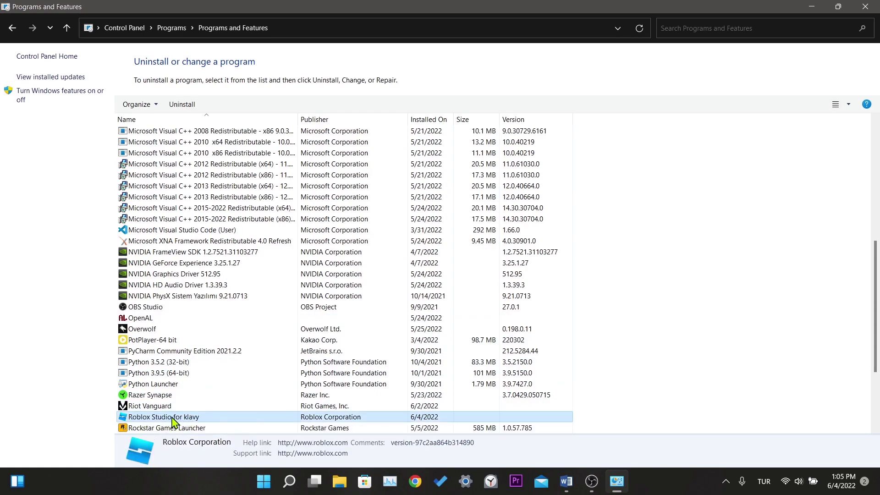
right_click(176, 419)
left_click(218, 430)
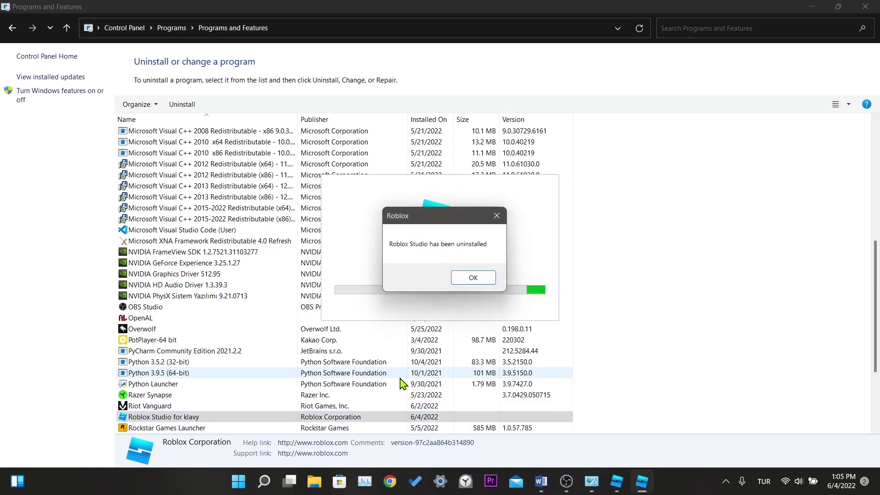
left_click(466, 280)
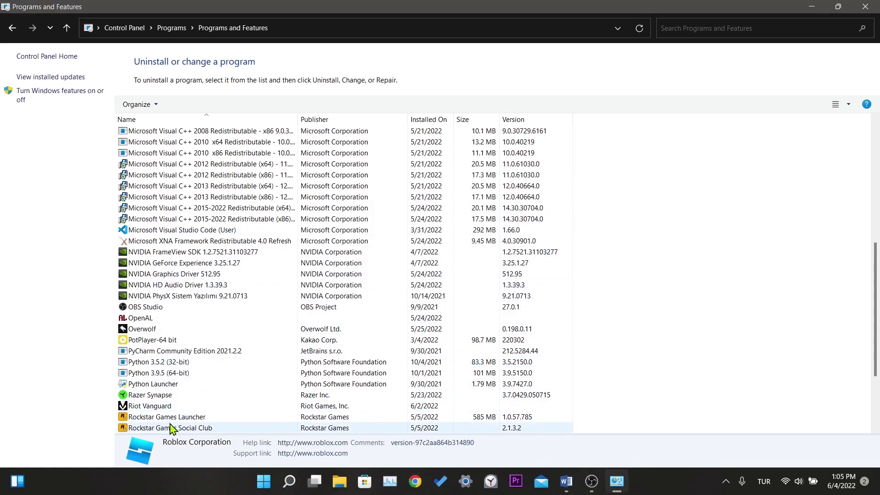
left_click(864, 6)
Open the %localappdata% folder through Windows search.
left_click(302, 481)
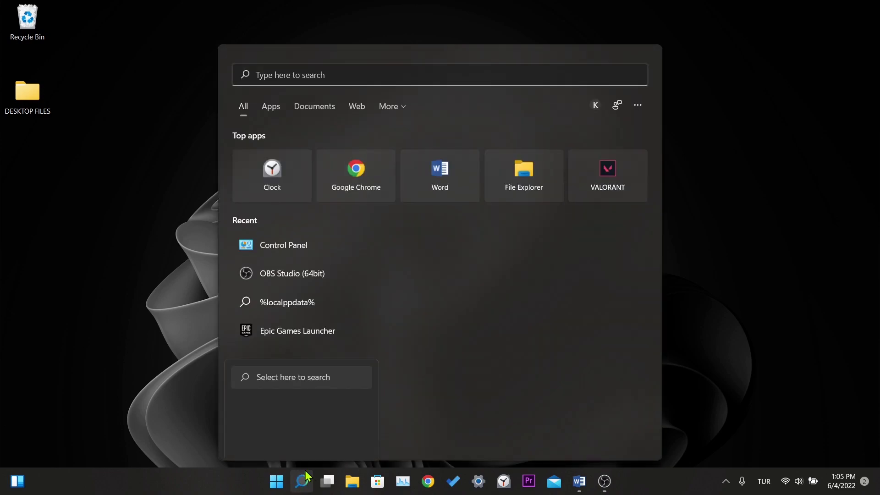
mouse_move(304, 481)
type("%localappdata%")
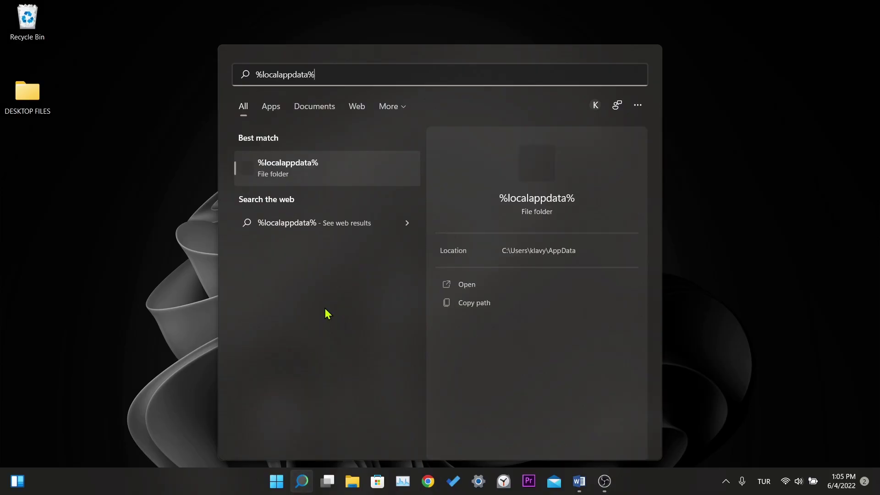
left_click(303, 172)
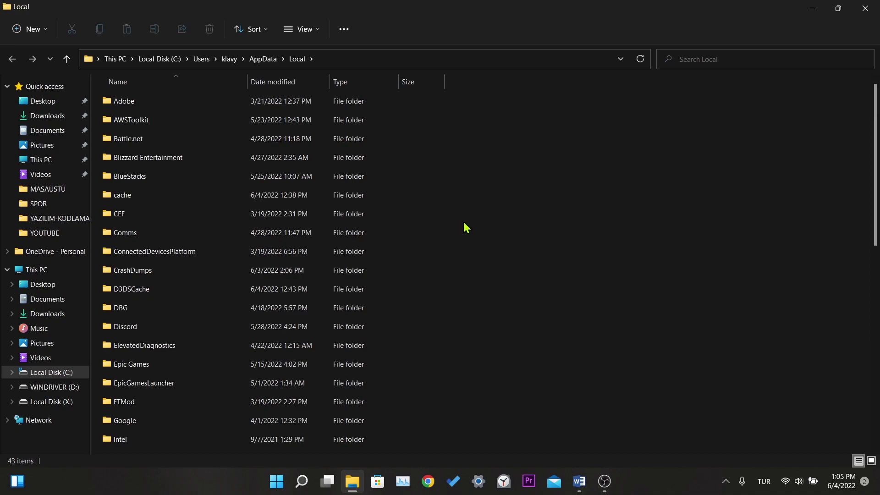
Delete the Roblox folder from AppData\Local and close File Explorer.
scroll(465, 223, "down", 5)
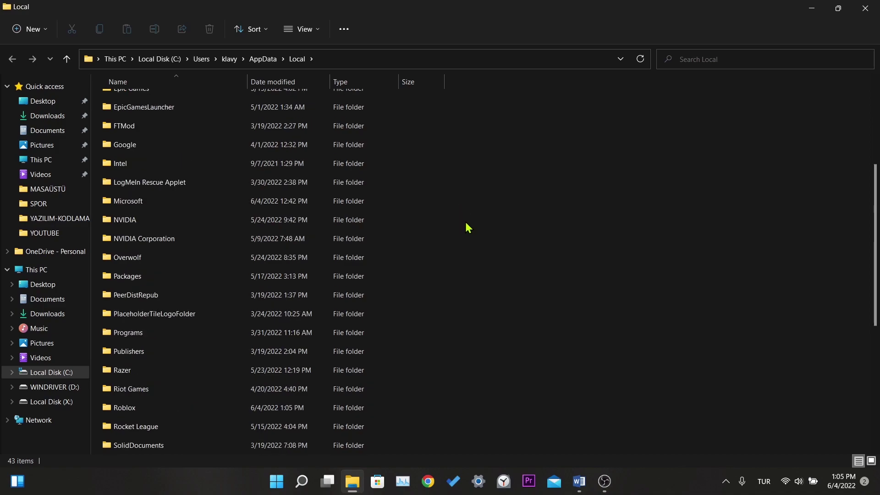
left_click(160, 407)
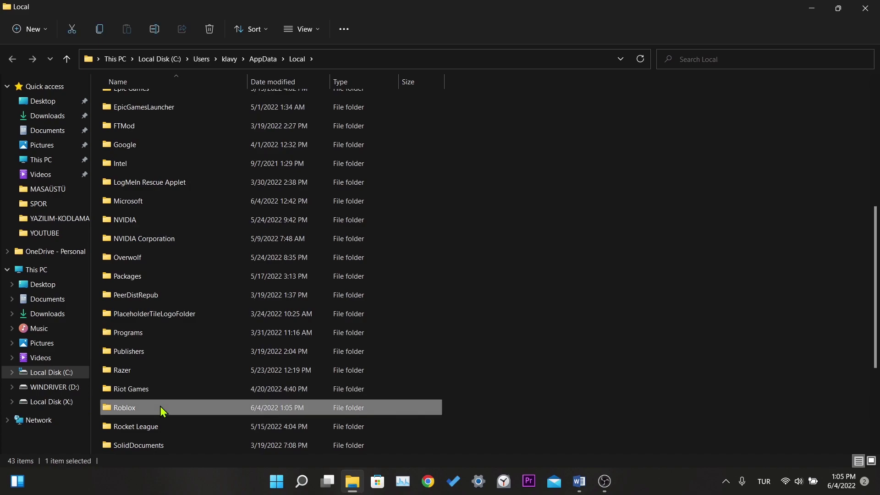
right_click(158, 405)
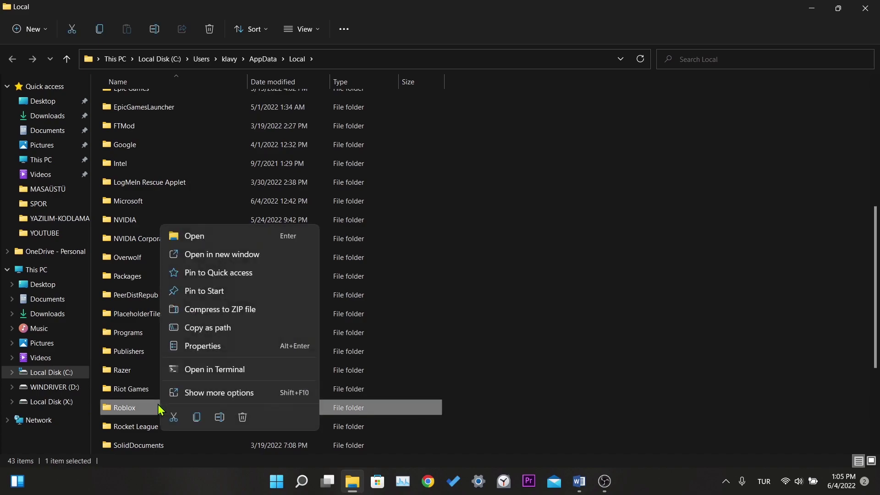
left_click(240, 418)
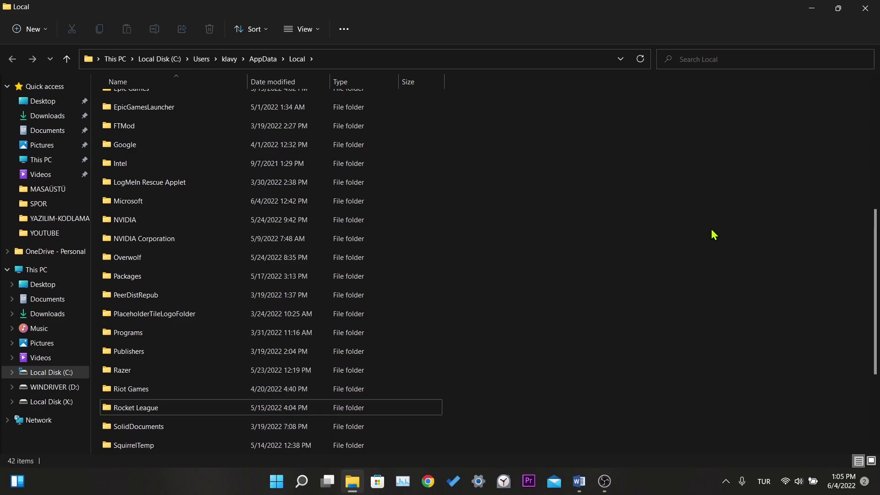
left_click(862, 9)
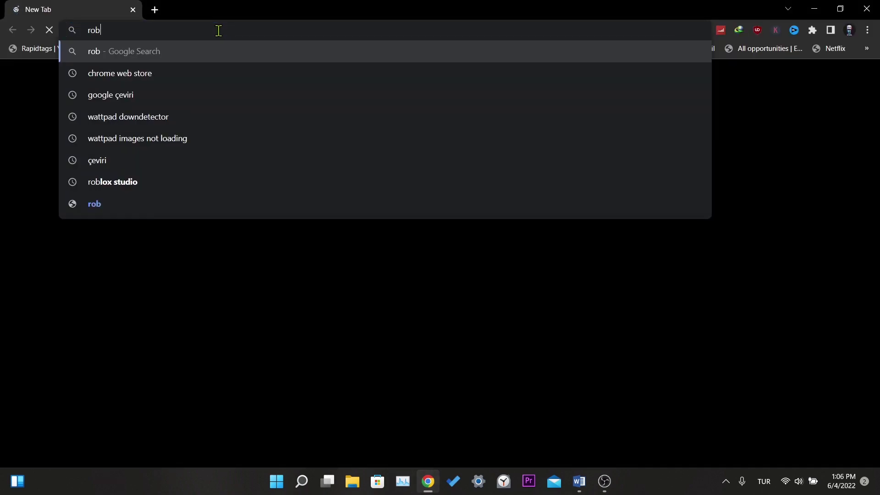
Google 'roblox studio download' and open the Roblox Studio page at roblox.com/create.
type("dio download")
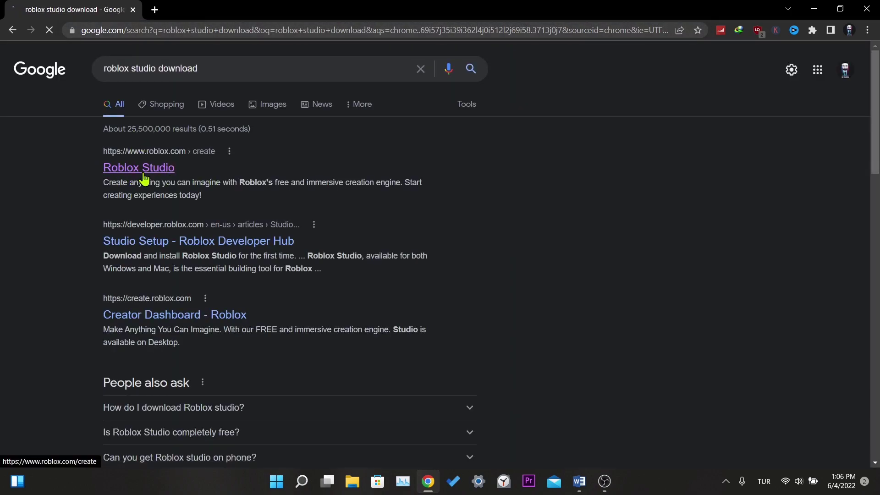
left_click(143, 174)
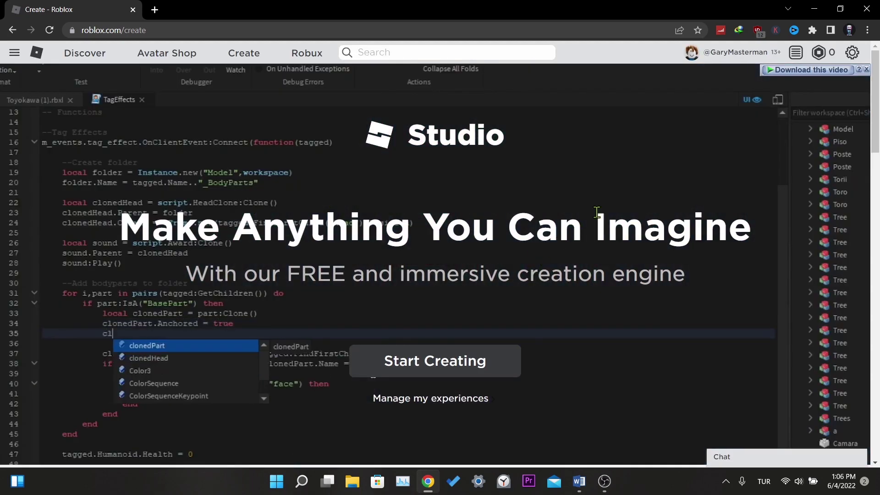
left_click(819, 6)
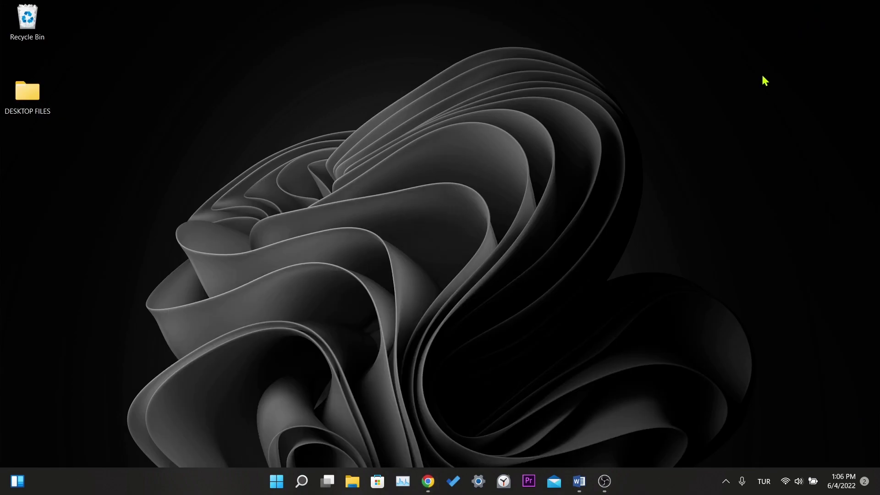